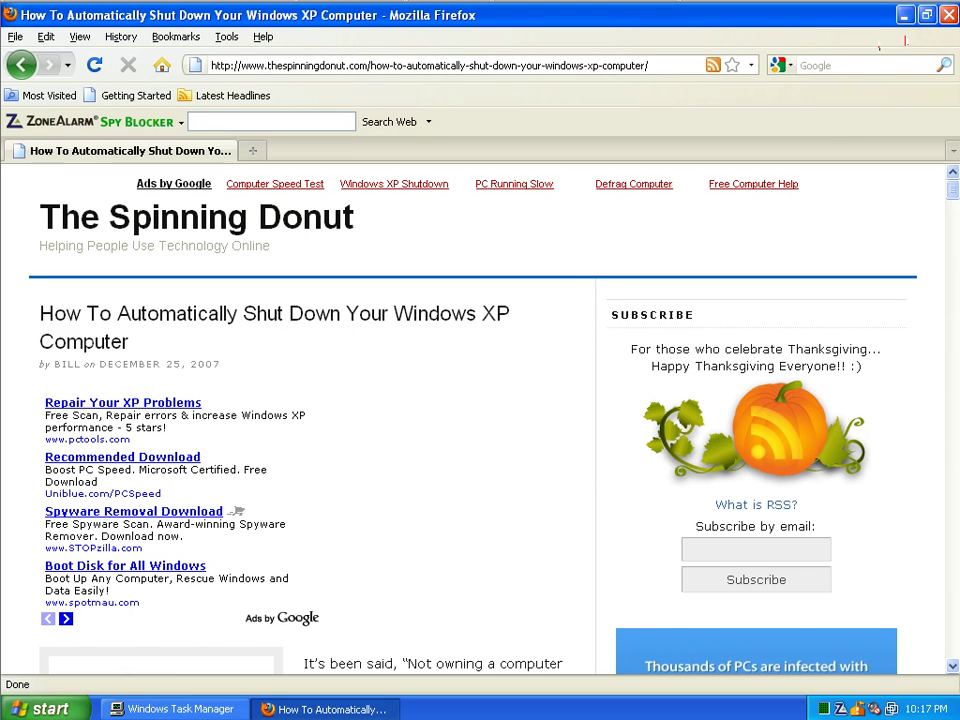
Step: Minimize Firefox and open Scheduled Tasks from Control Panel's Performance and Maintenance category
{"action": "left_click", "coordinate": [903, 15]}
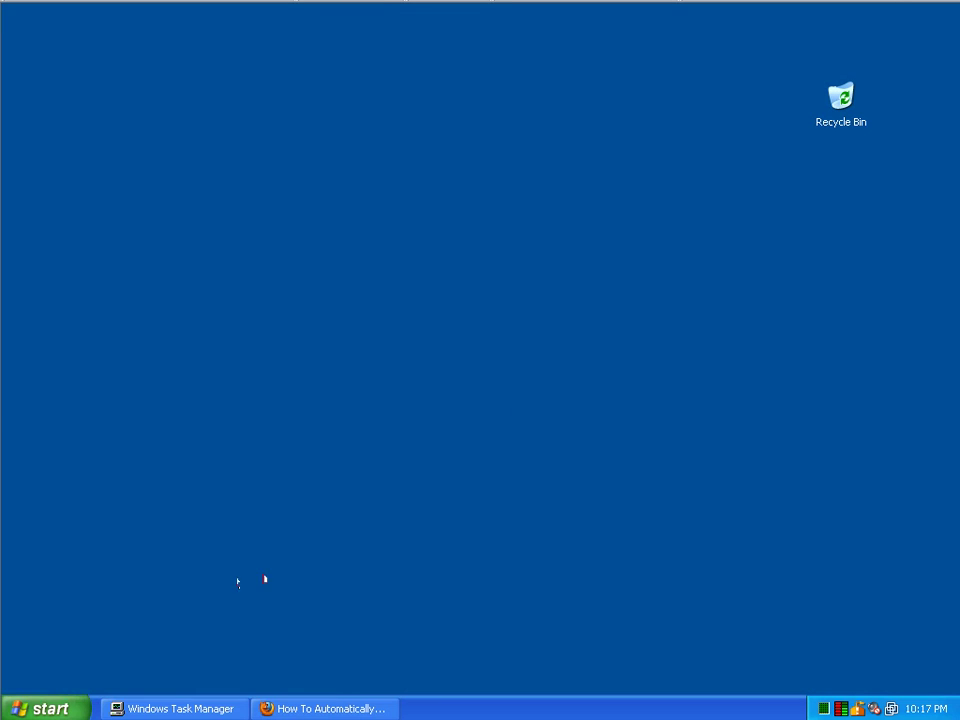
{"action": "left_click", "coordinate": [48, 710]}
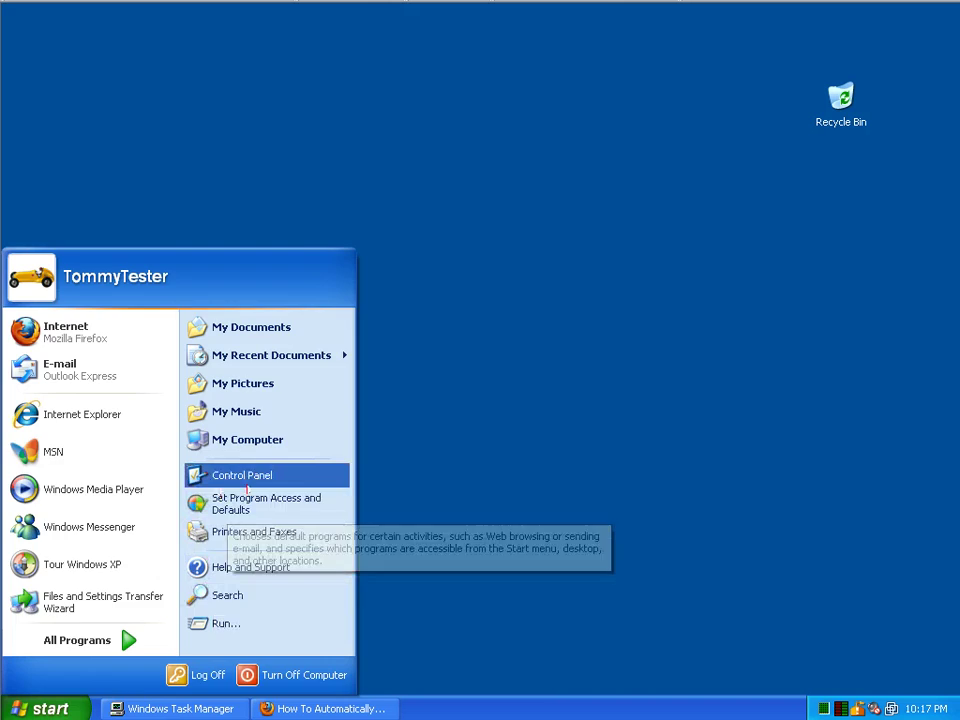
{"action": "left_click", "coordinate": [228, 477]}
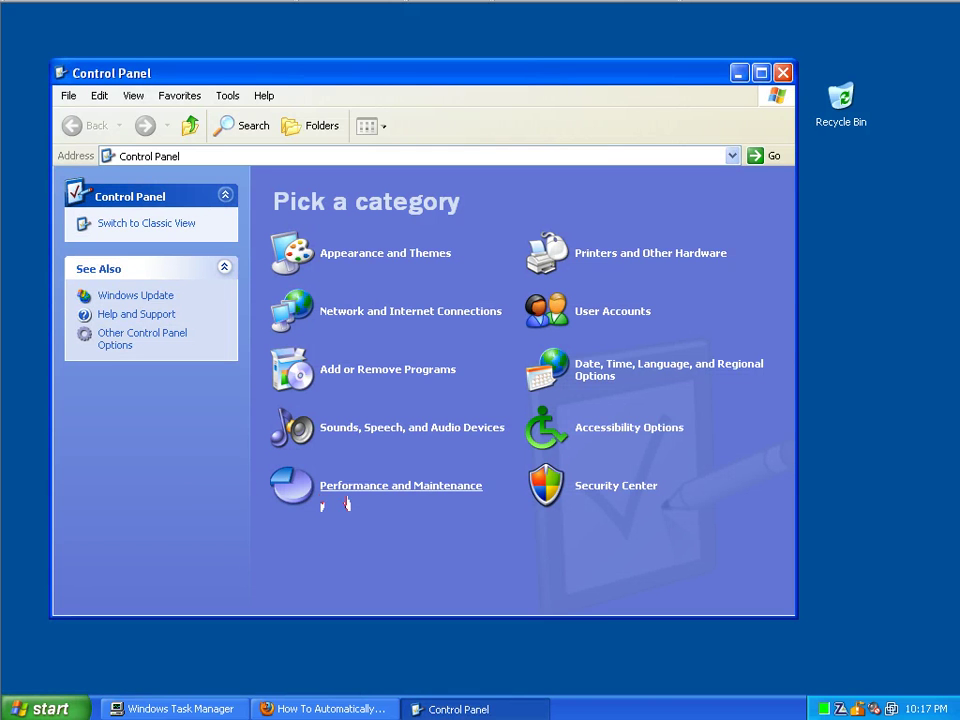
{"action": "left_click", "coordinate": [388, 488]}
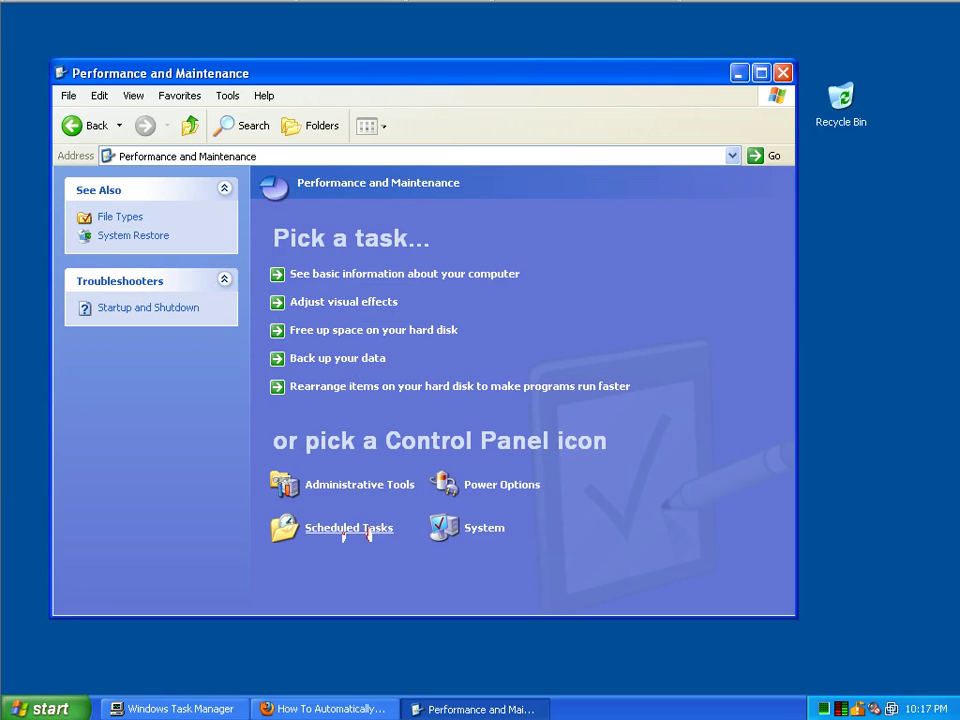
{"action": "left_click", "coordinate": [343, 530]}
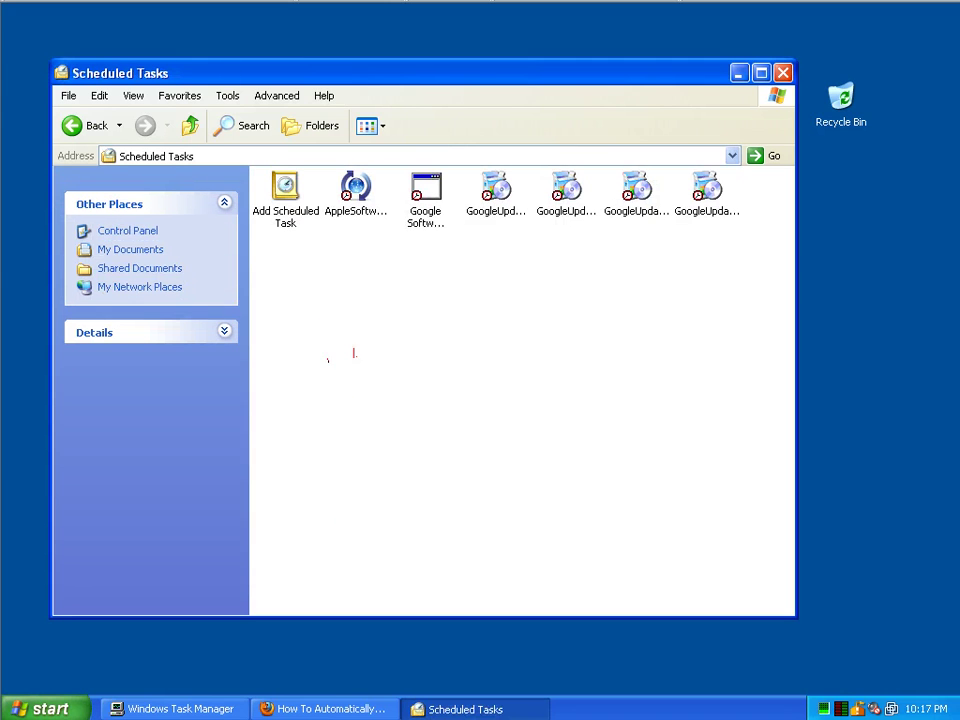
Step: Start a new task with Add Scheduled Task and browse for the program to schedule
{"action": "double_click", "coordinate": [285, 190]}
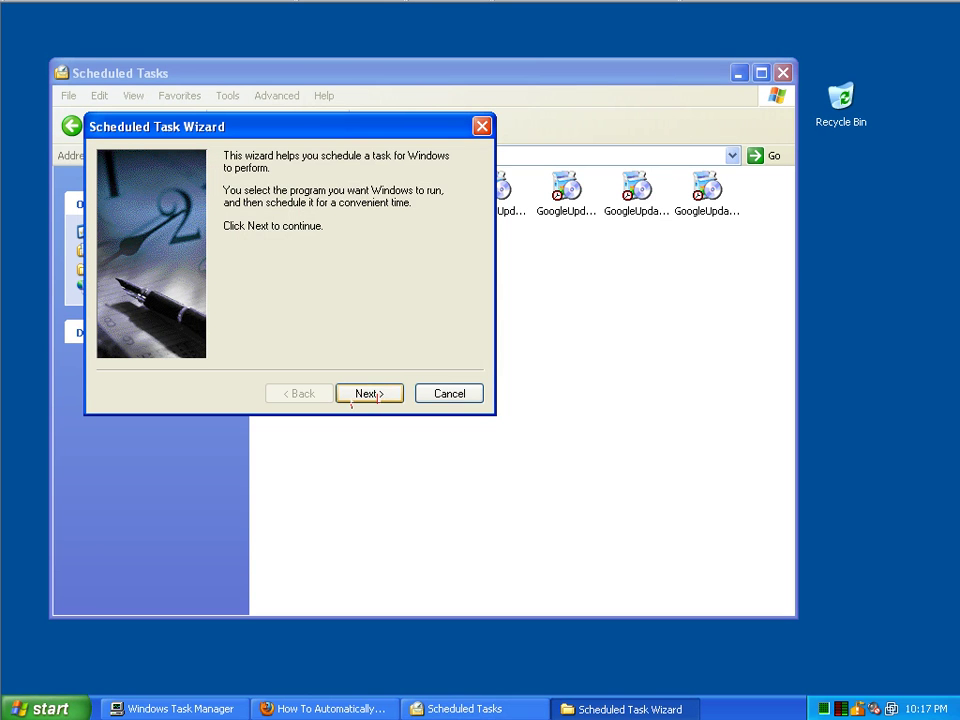
{"action": "left_click", "coordinate": [373, 393]}
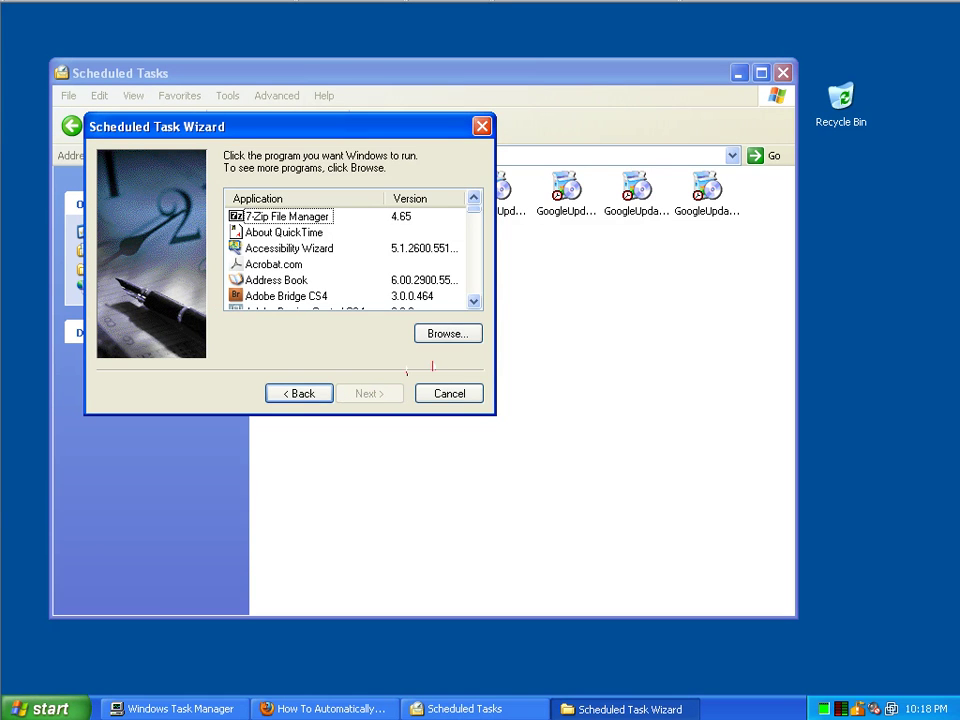
{"action": "left_click", "coordinate": [446, 334]}
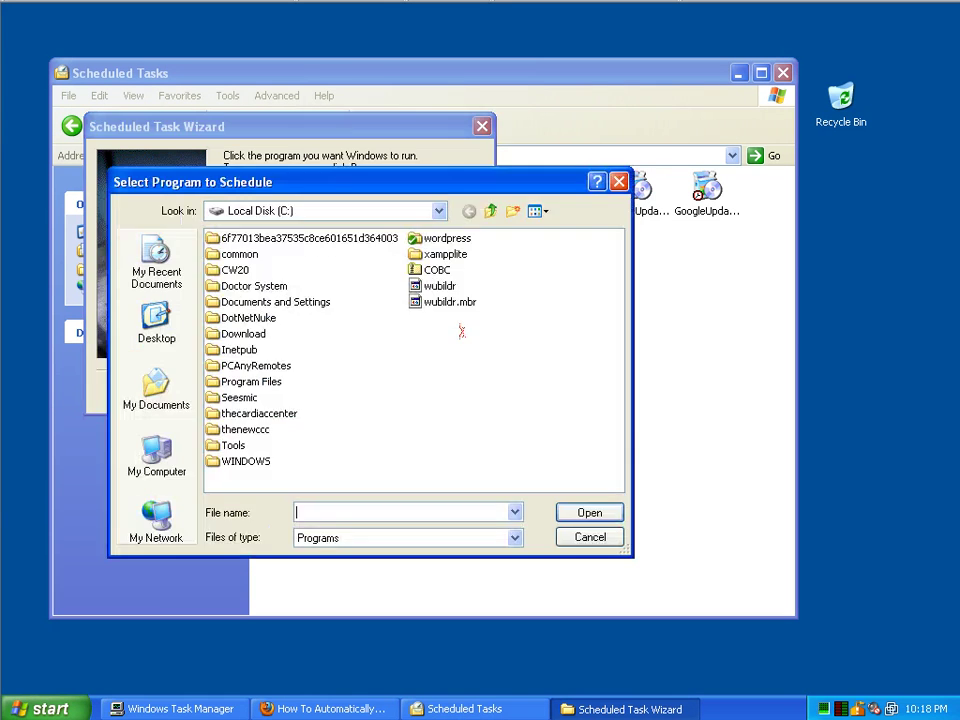
Step: Navigate to WINDOWS\system32 and select shutdown as the program to run
{"action": "double_click", "coordinate": [258, 463]}
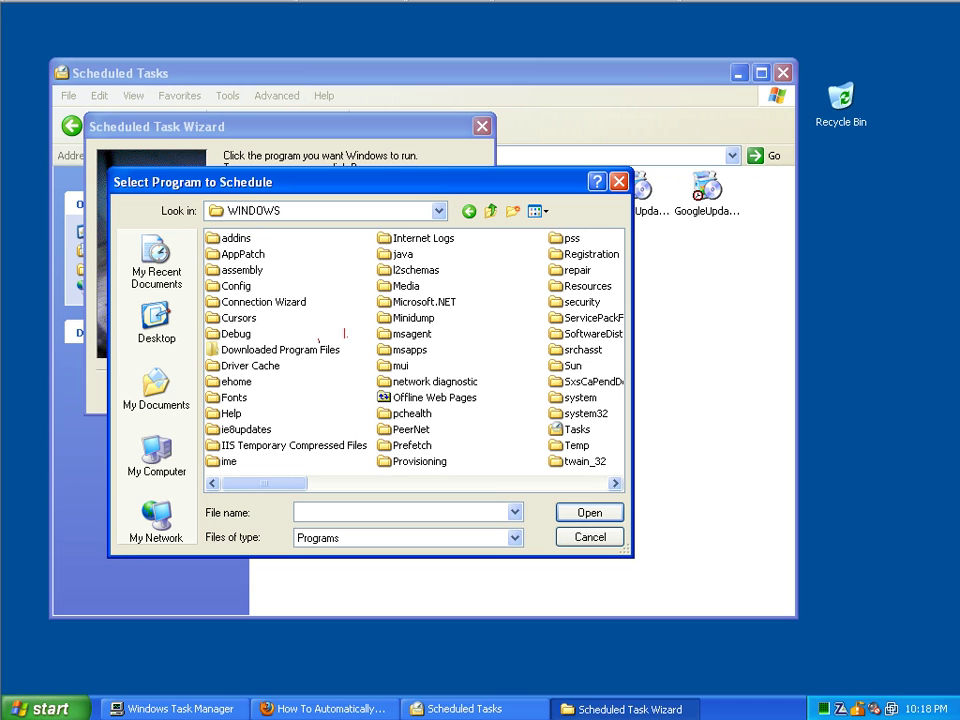
{"action": "double_click", "coordinate": [565, 412]}
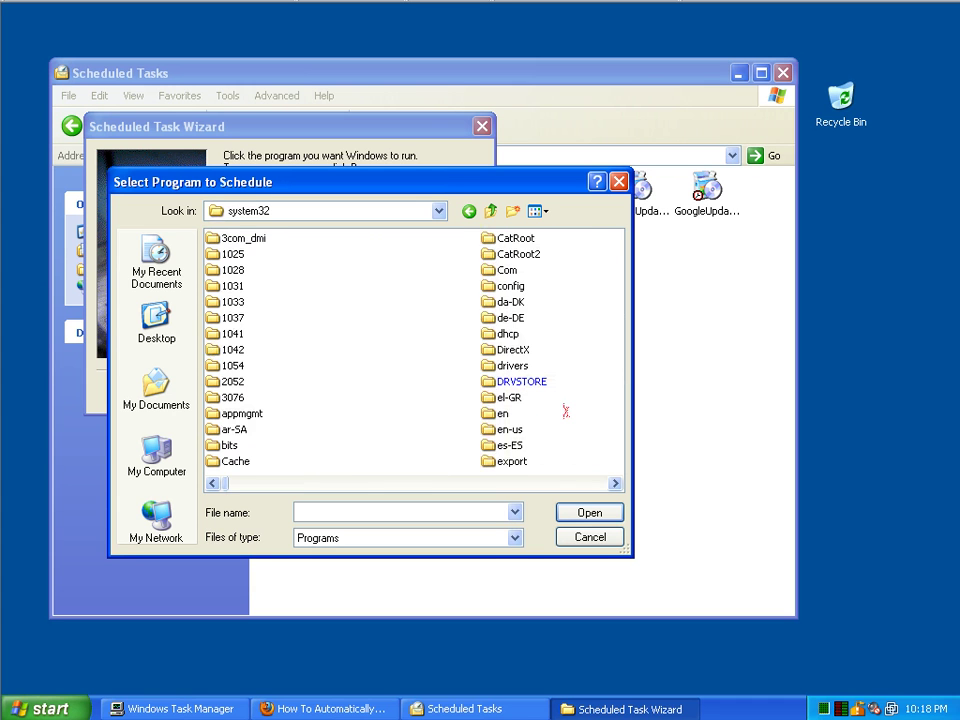
{"action": "left_click", "coordinate": [562, 485]}
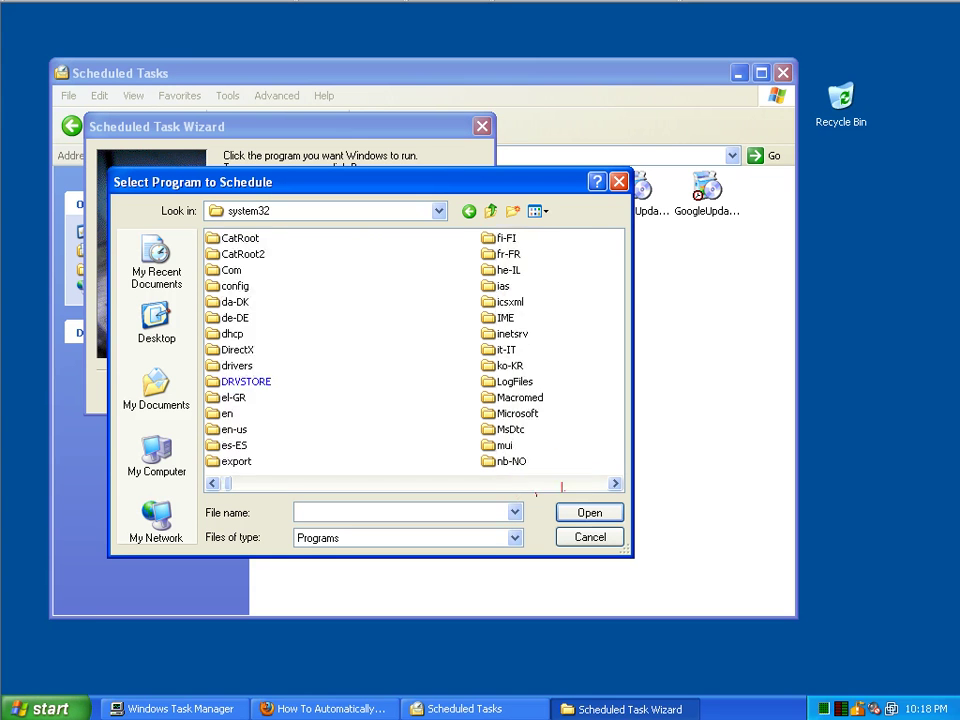
{"action": "left_click", "coordinate": [562, 485]}
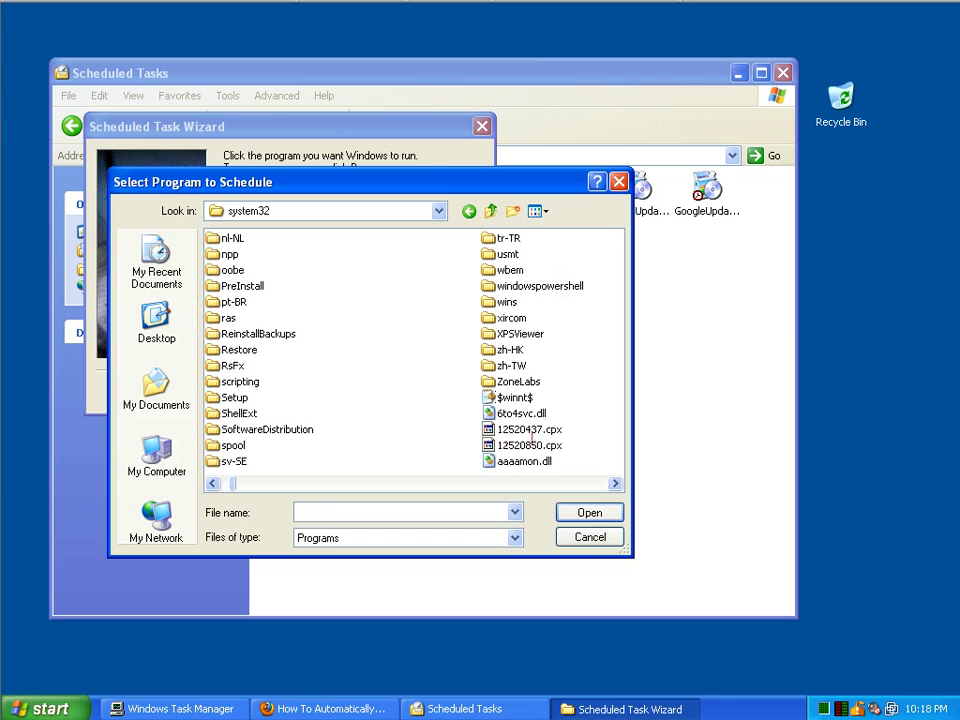
{"action": "left_click", "coordinate": [531, 430]}
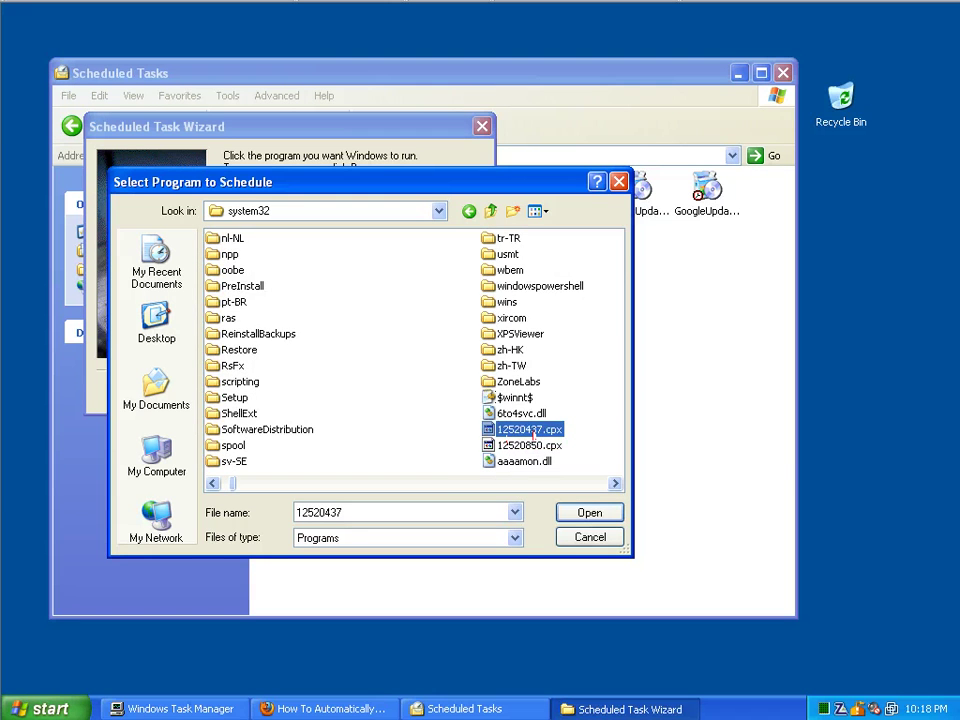
{"action": "key", "text": "s"}
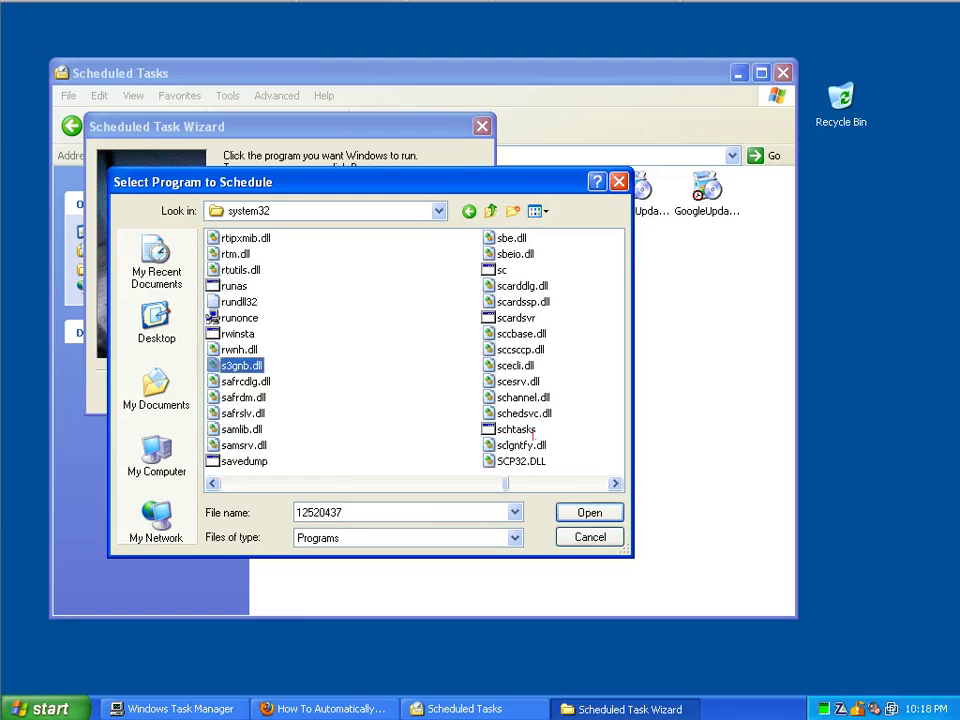
{"action": "type", "text": "s3gnb"}
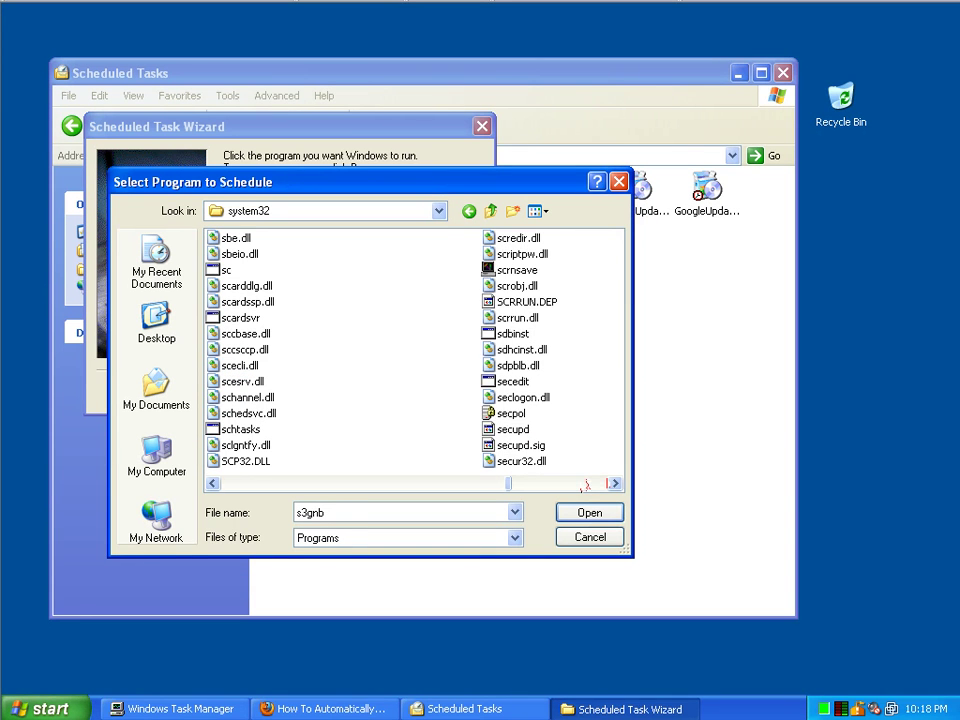
{"action": "scroll", "coordinate": [585, 487], "scroll_direction": "down", "scroll_amount": 3}
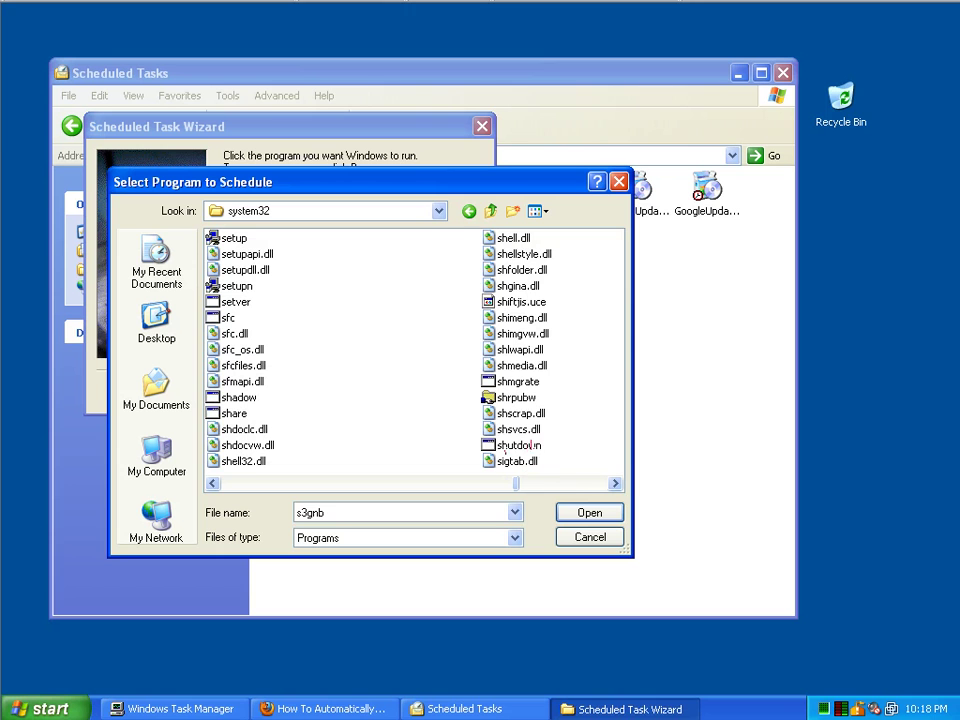
{"action": "left_click", "coordinate": [503, 446]}
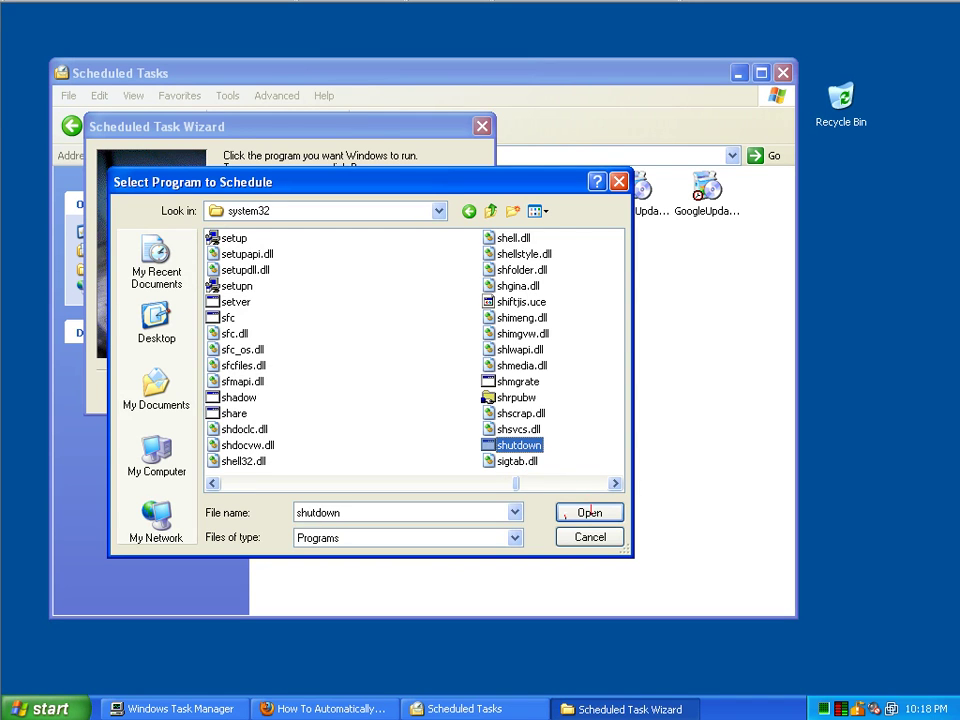
Step: Name the task DailyShutdown and schedule it to run daily at 11:18 PM
{"action": "key", "text": "Return"}
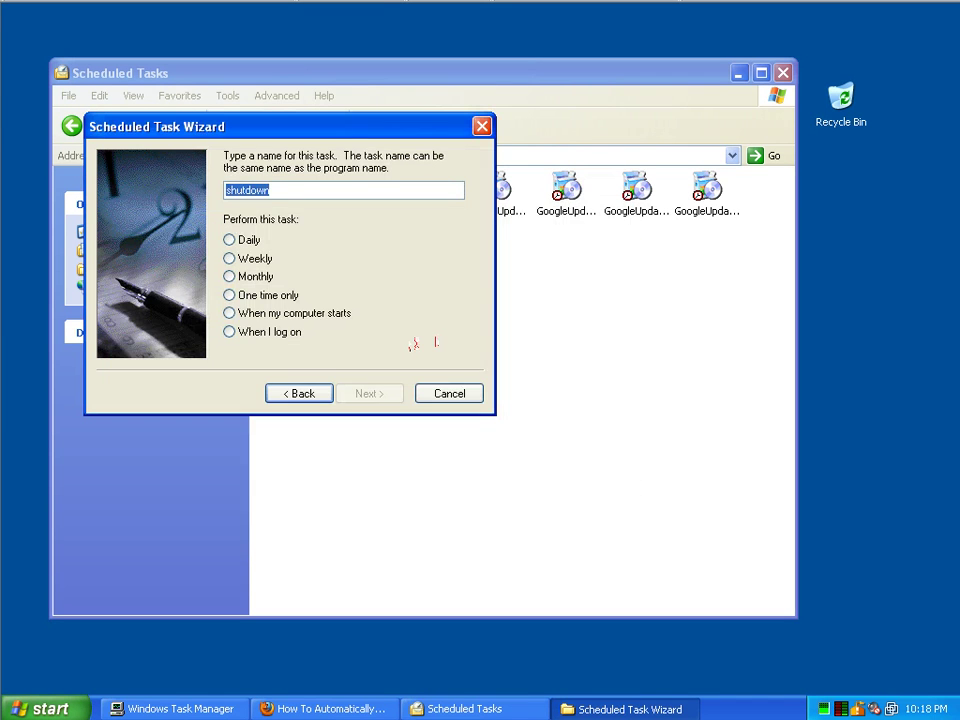
{"action": "type", "text": "DailyShutdown"}
{"action": "key", "text": "Tab"}
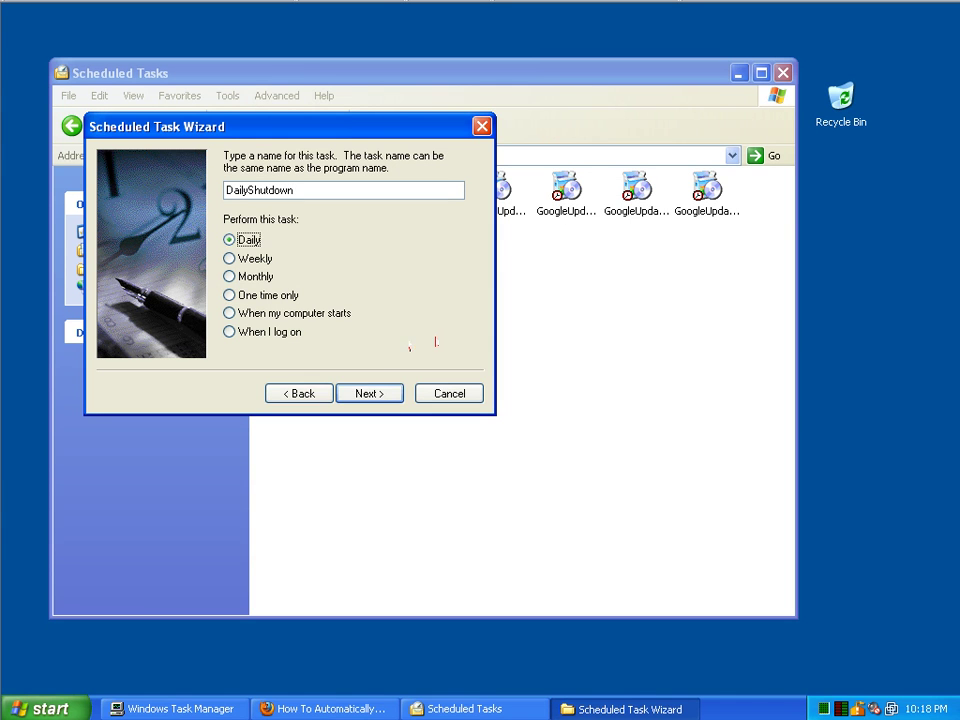
{"action": "left_click", "coordinate": [369, 393]}
{"action": "key", "text": "Up"}
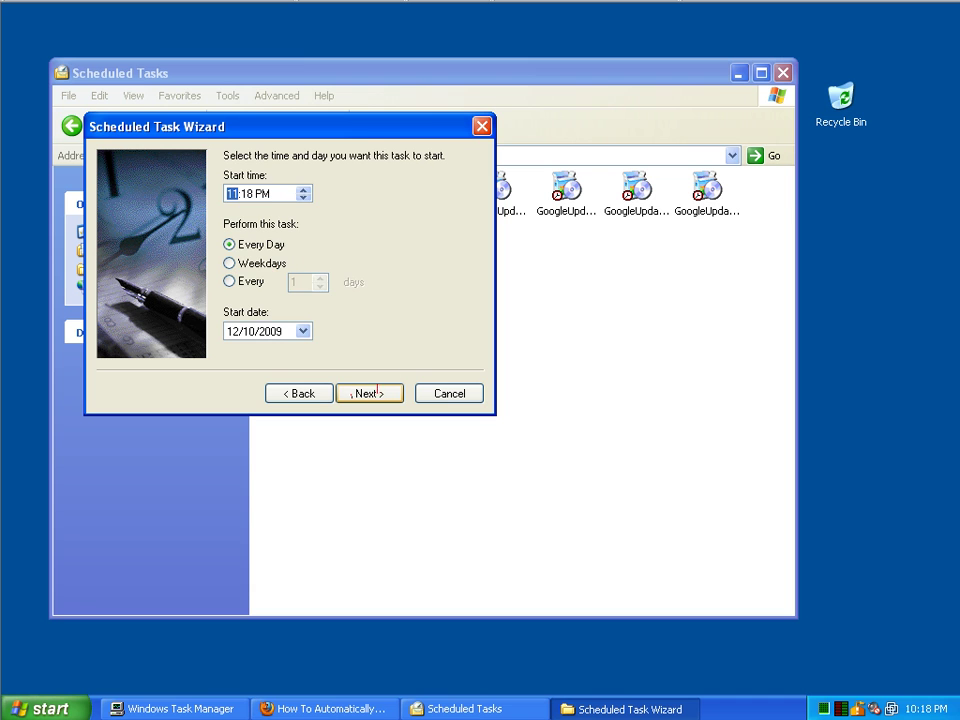
{"action": "left_click", "coordinate": [376, 391]}
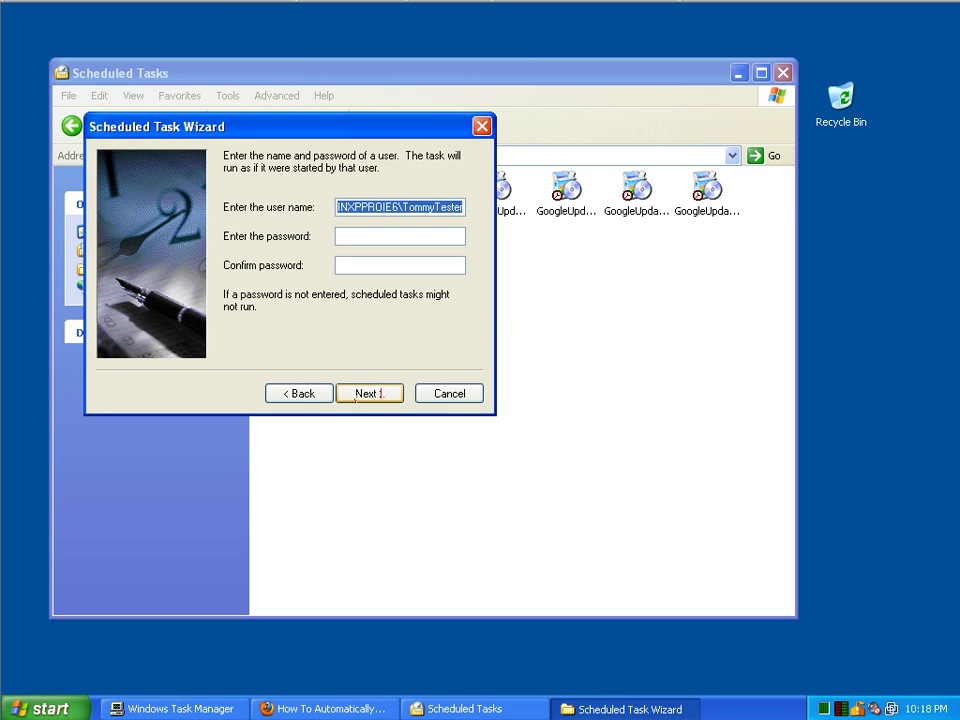
Step: Enter and confirm the account password, correcting the mistyped confirmation, to reach the summary
{"action": "key", "text": "Tab"}
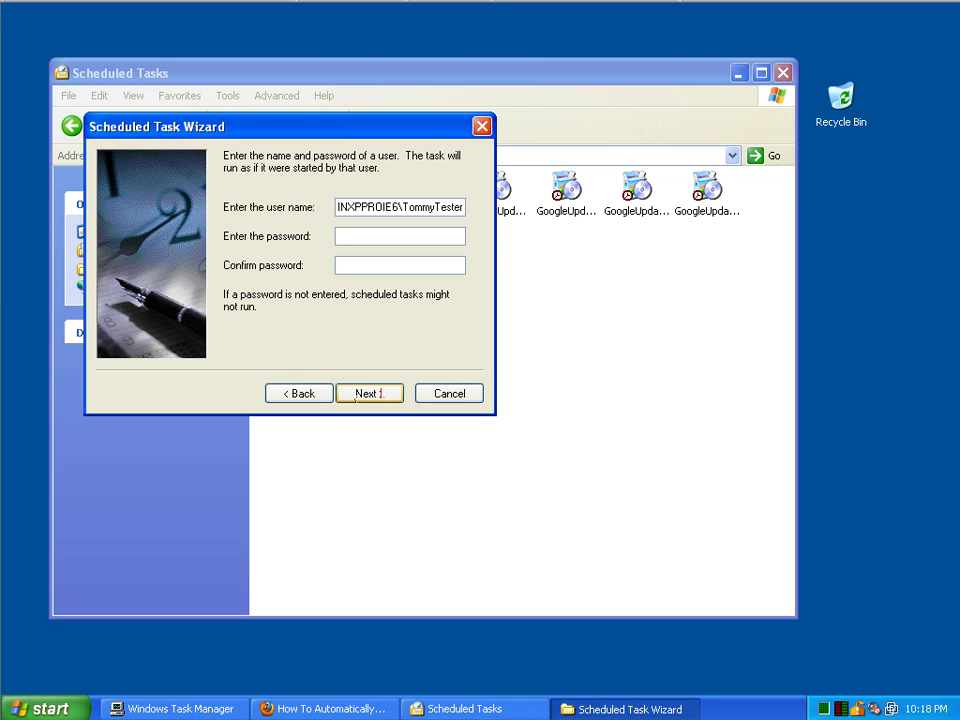
{"action": "type", "text": "**********"}
{"action": "key", "text": "Tab"}
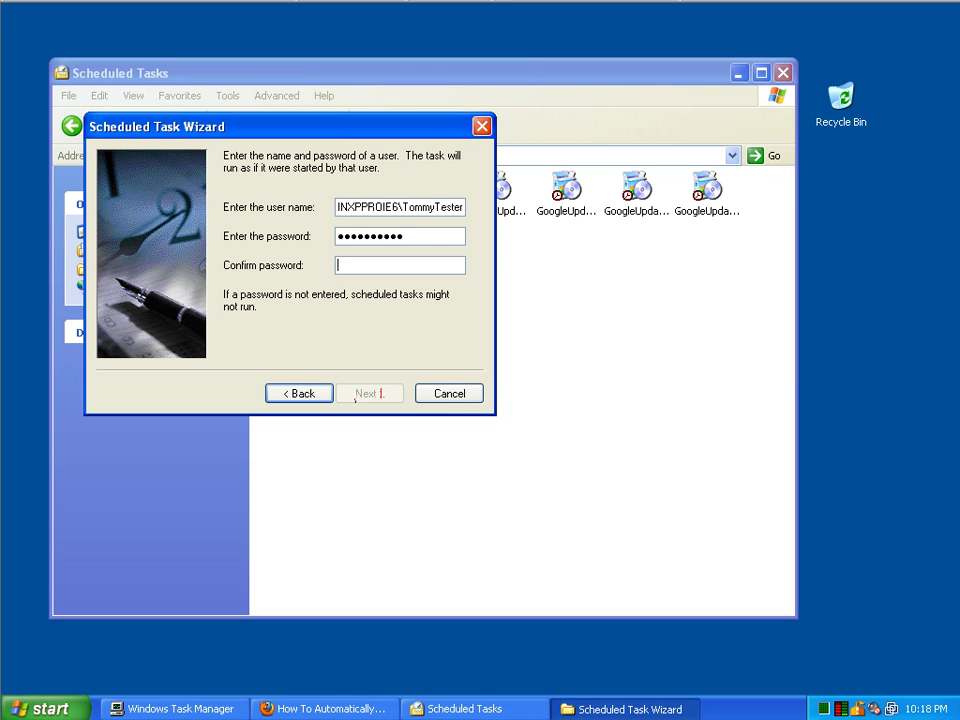
{"action": "type", "text": "***********"}
{"action": "key", "text": "shift+Home"}
{"action": "key", "text": "BackSpace"}
{"action": "type", "text": "**********"}
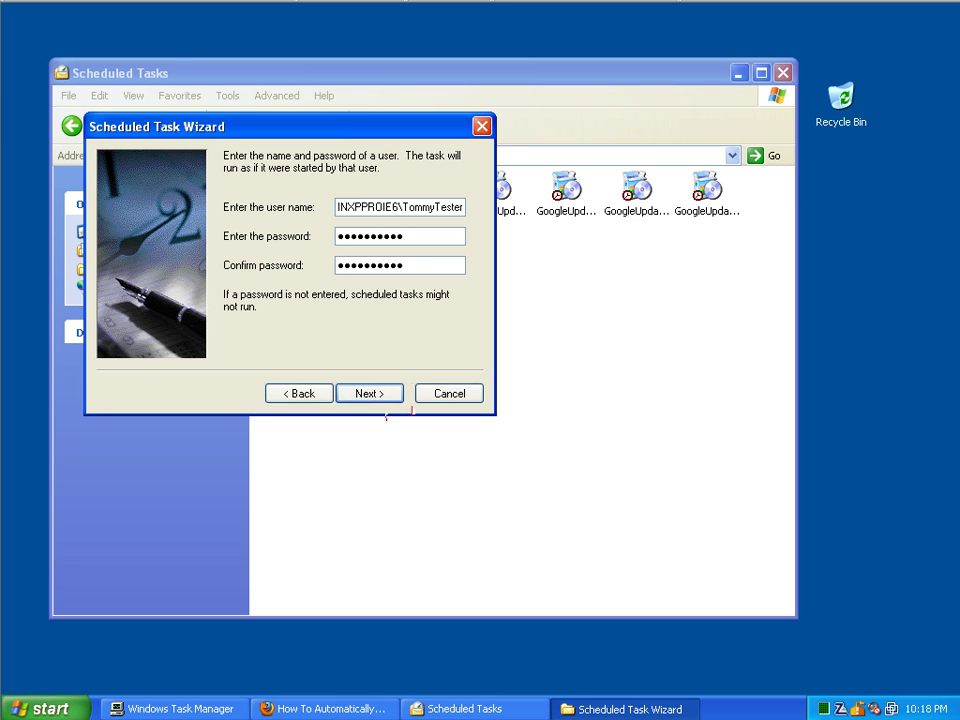
{"action": "left_click", "coordinate": [358, 396]}
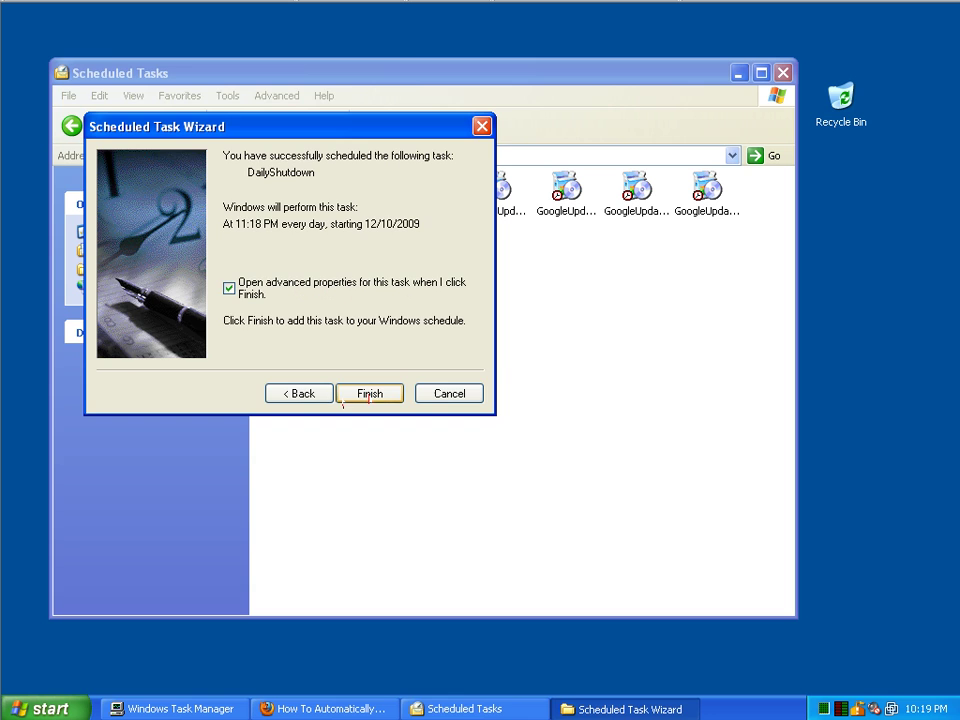
Step: Finish into advanced properties and append -s -t 60 -c "Daily Shutdown" -f to the Run command
{"action": "left_click", "coordinate": [363, 398]}
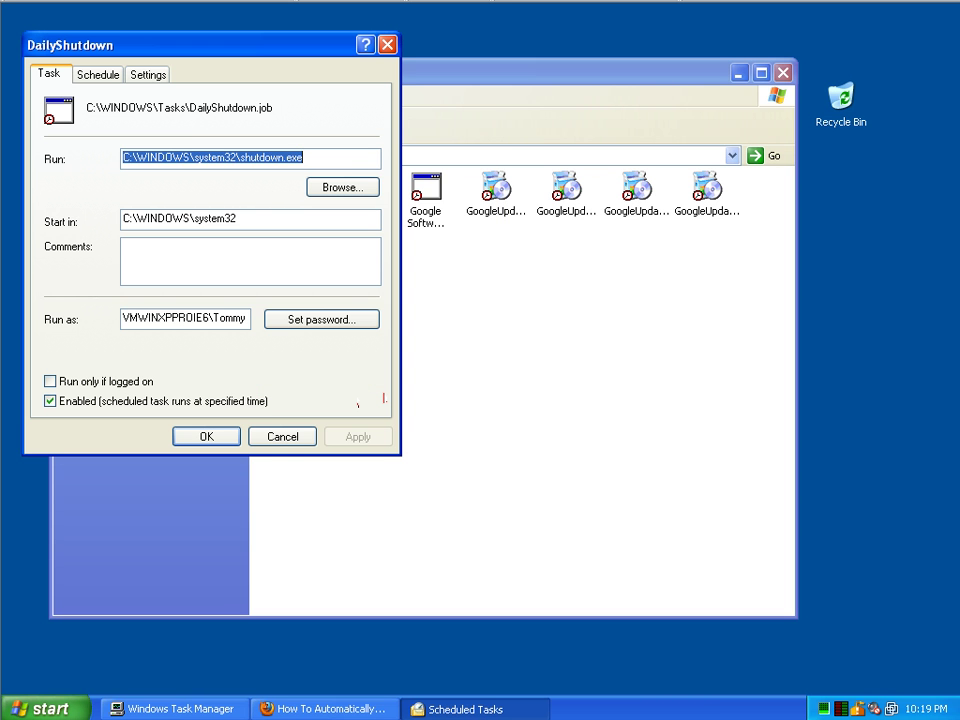
{"action": "left_click", "coordinate": [305, 157]}
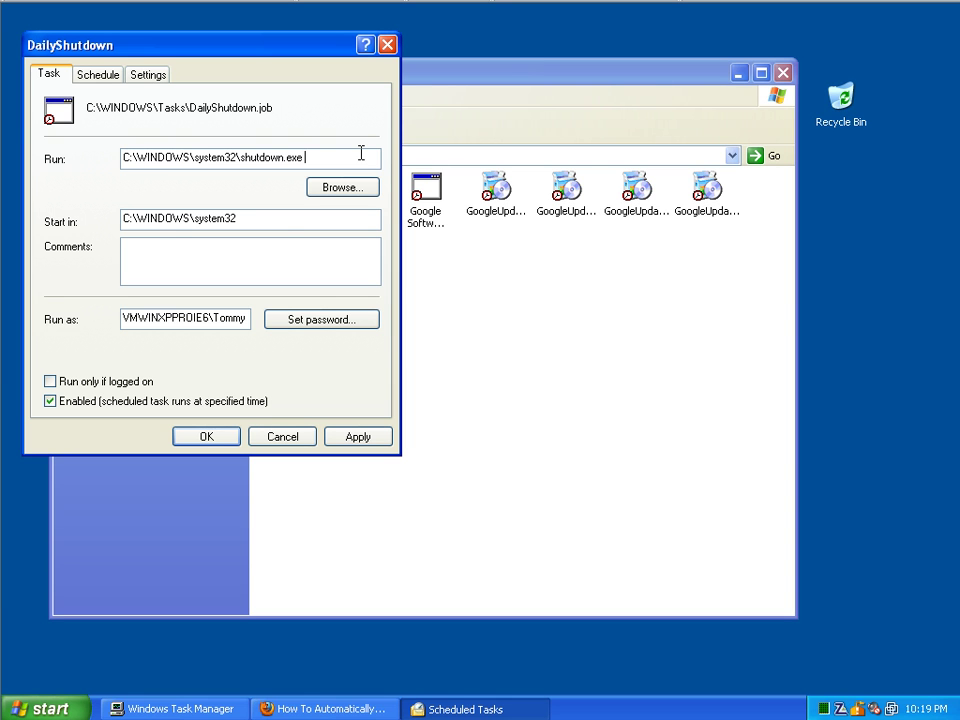
{"action": "type", "text": "-s -t 60 -c \"Daily Sh"}
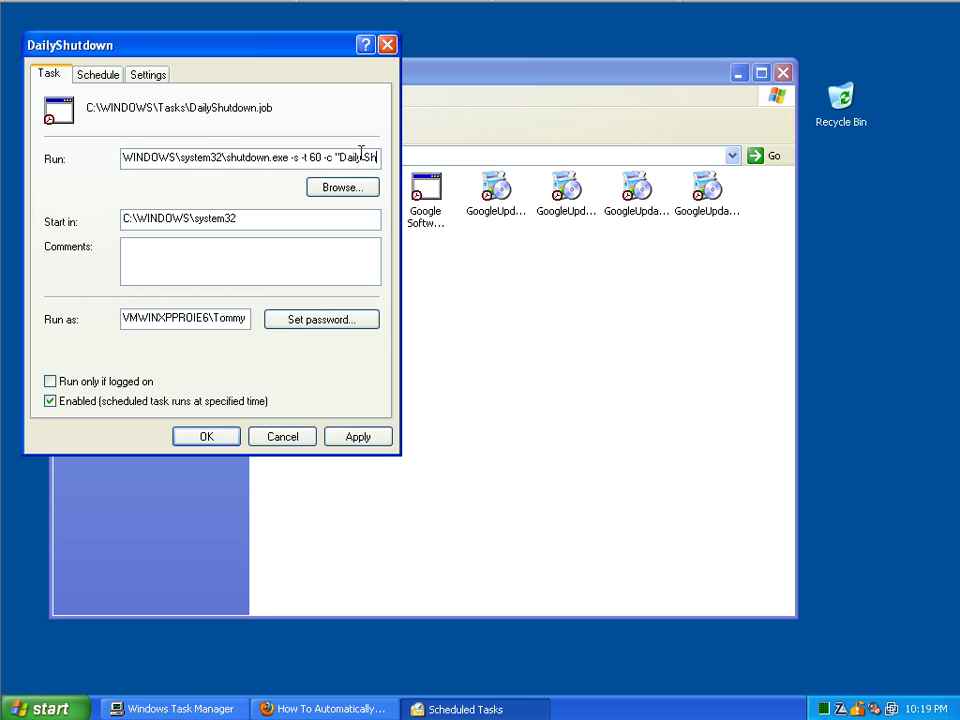
{"action": "type", "text": "utdown\" "}
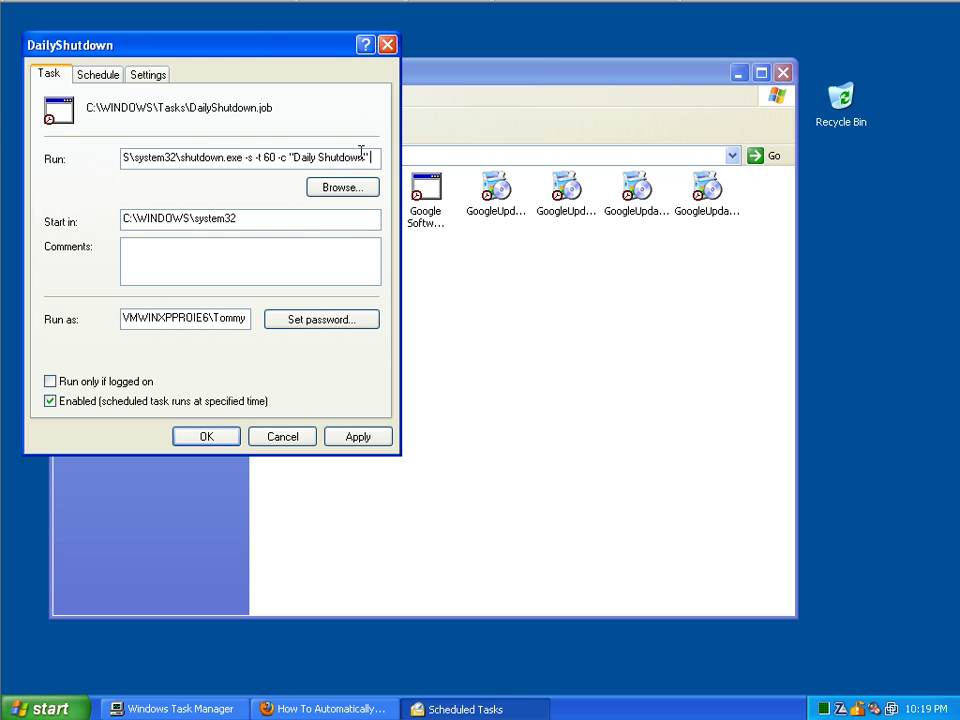
{"action": "type", "text": "-f"}
Step: Change the task's stop-after limit from 72 hours to 1 hour
{"action": "left_click", "coordinate": [297, 220]}
{"action": "left_click", "coordinate": [124, 78]}
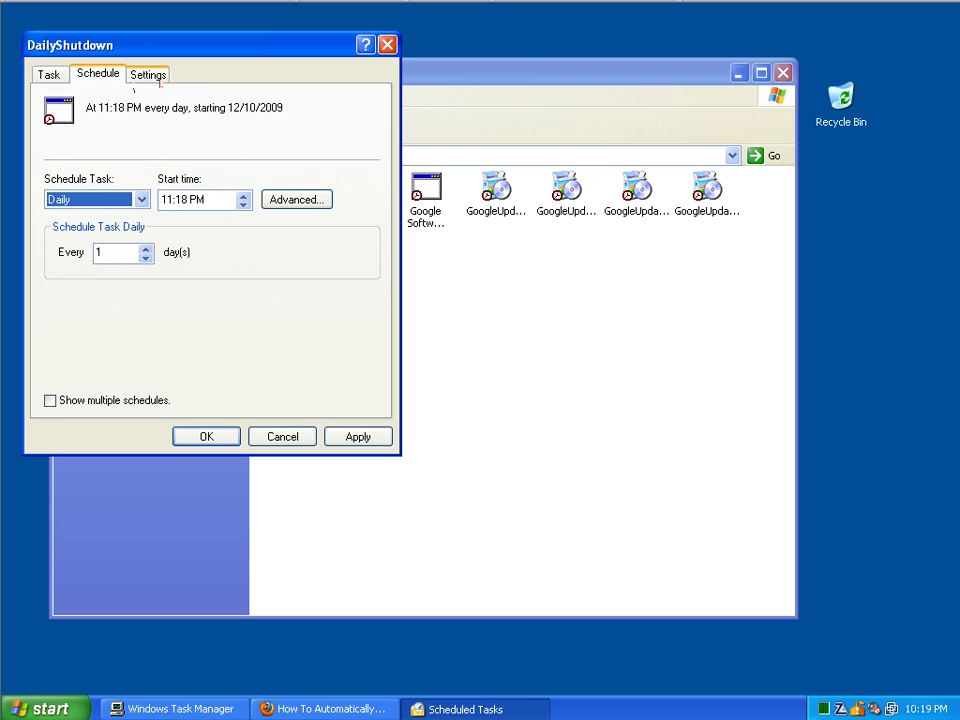
{"action": "left_click", "coordinate": [158, 80]}
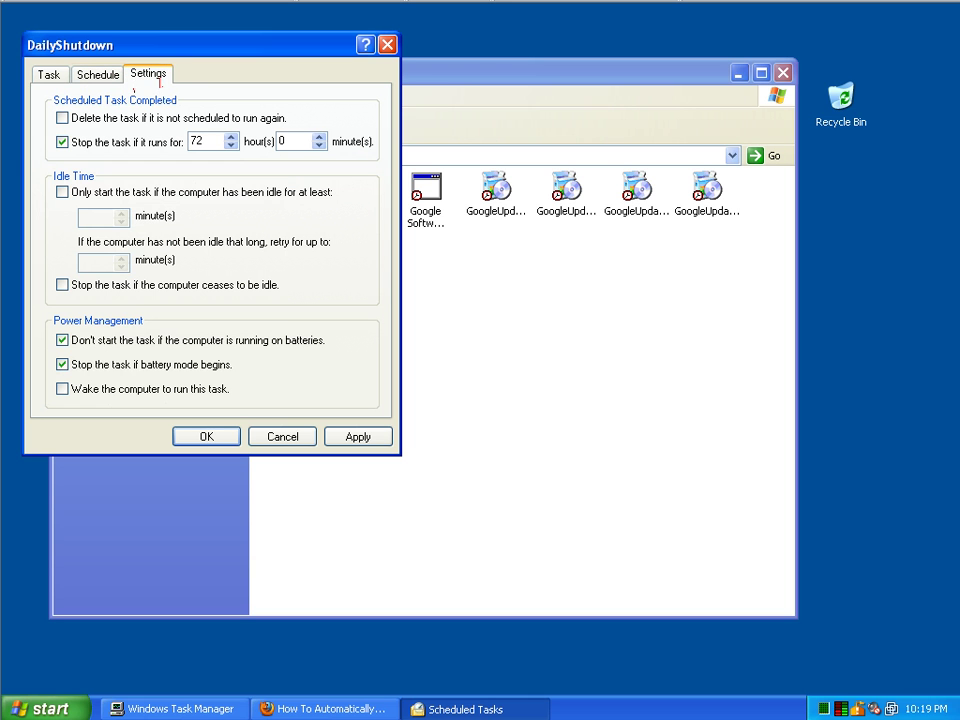
{"action": "double_click", "coordinate": [197, 141]}
{"action": "type", "text": "1"}
Step: Apply the changes, entering and confirming the account password when prompted
{"action": "left_click", "coordinate": [49, 74]}
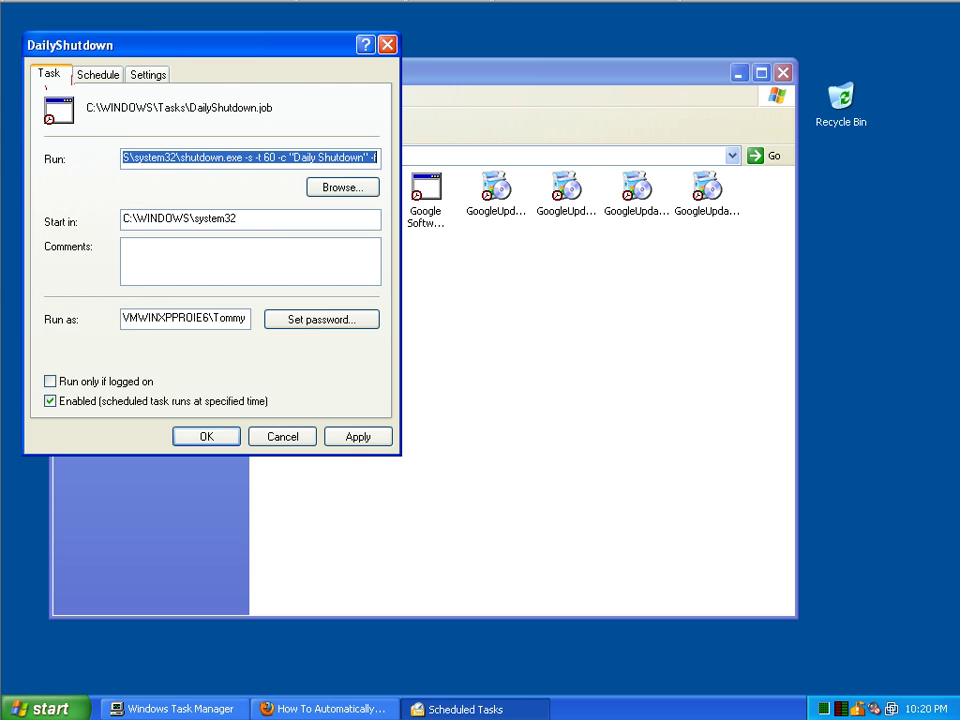
{"action": "left_click", "coordinate": [330, 443]}
{"action": "key", "text": "Tab"}
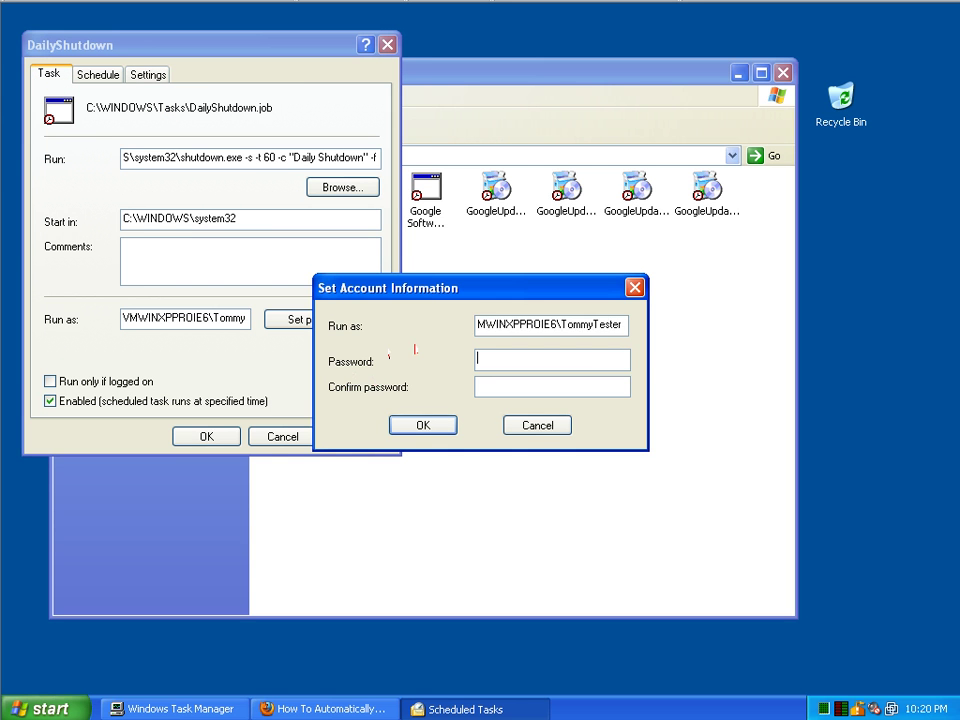
{"action": "type", "text": "•••••••"}
{"action": "key", "text": "shift+Tab"}
{"action": "key", "text": "End"}
{"action": "type", "text": "•••"}
{"action": "key", "text": "Tab"}
{"action": "type", "text": "••••••••••"}
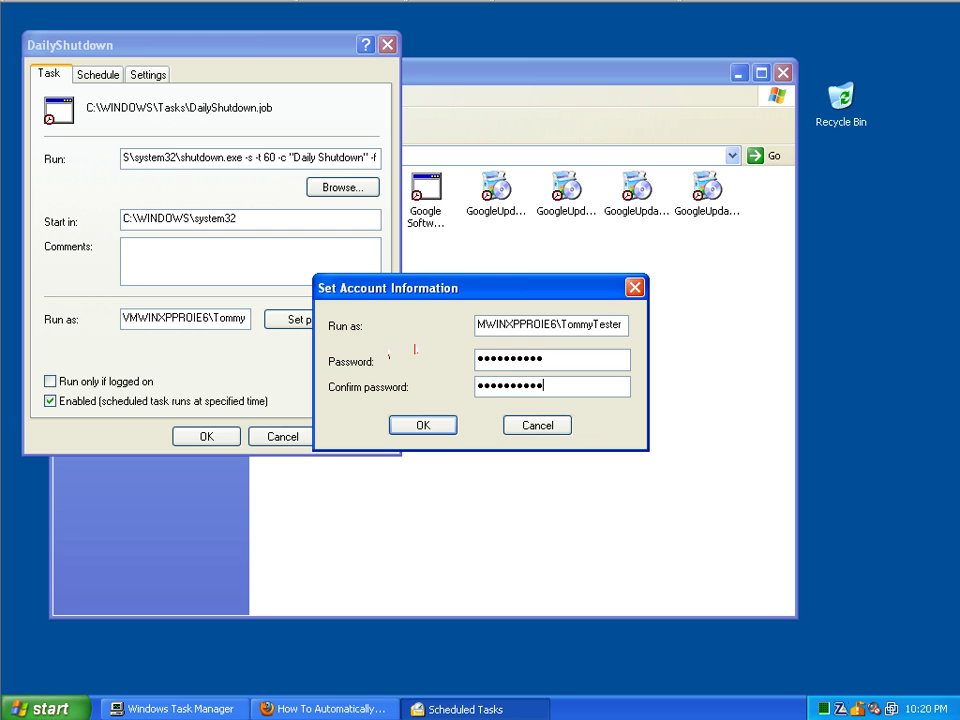
{"action": "left_click", "coordinate": [423, 425]}
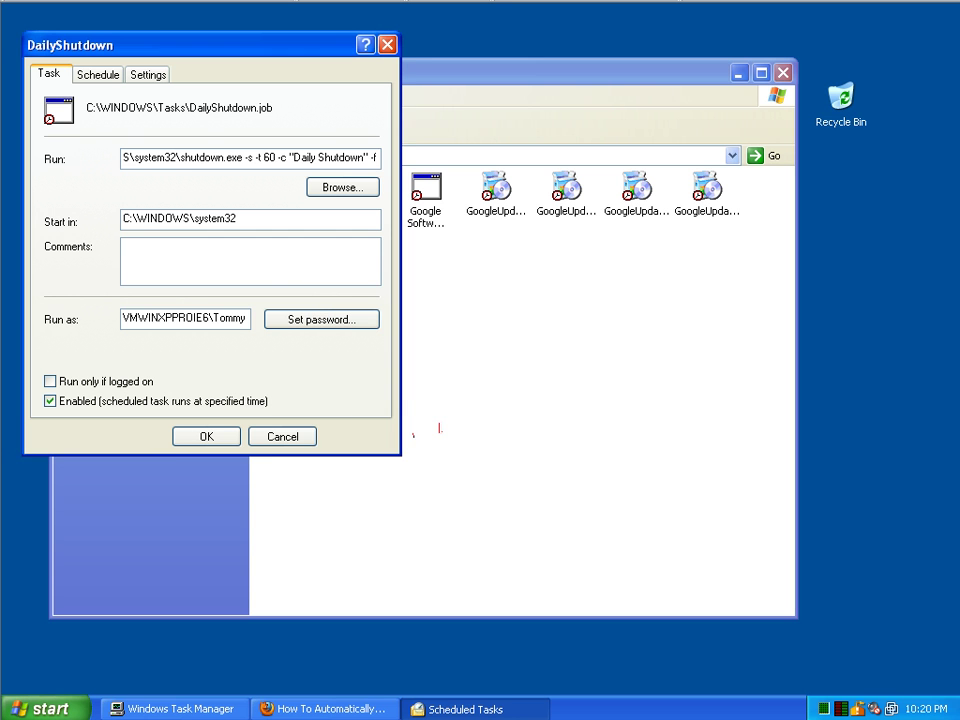
Step: Save the DailyShutdown properties, select the new task in the list, and close Scheduled Tasks
{"action": "left_click", "coordinate": [210, 440]}
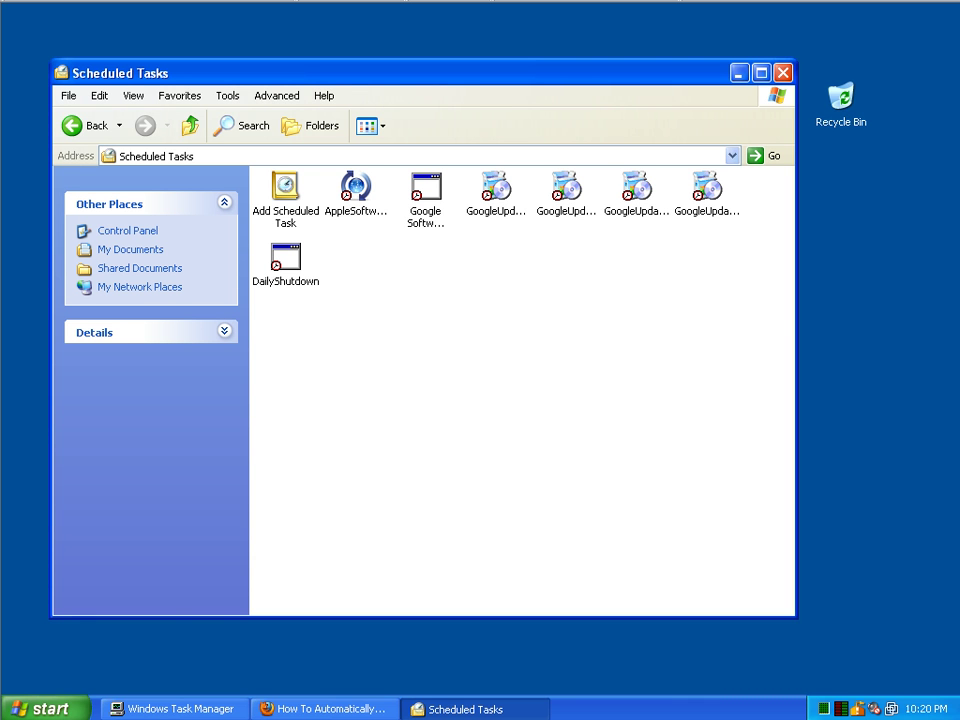
{"action": "left_click", "coordinate": [277, 262]}
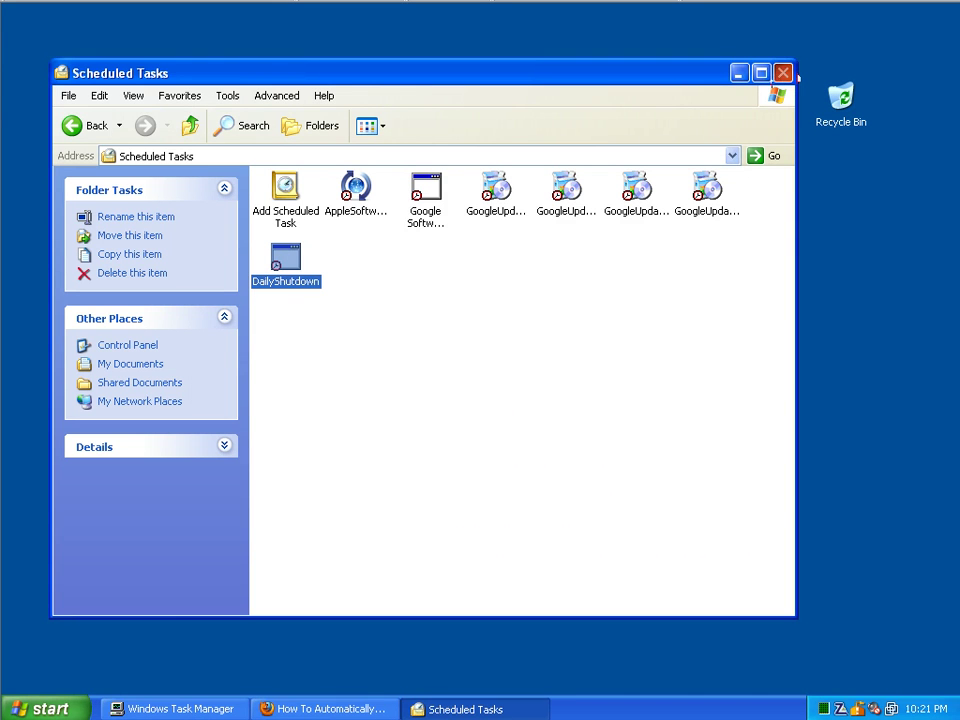
{"action": "left_click", "coordinate": [783, 73]}
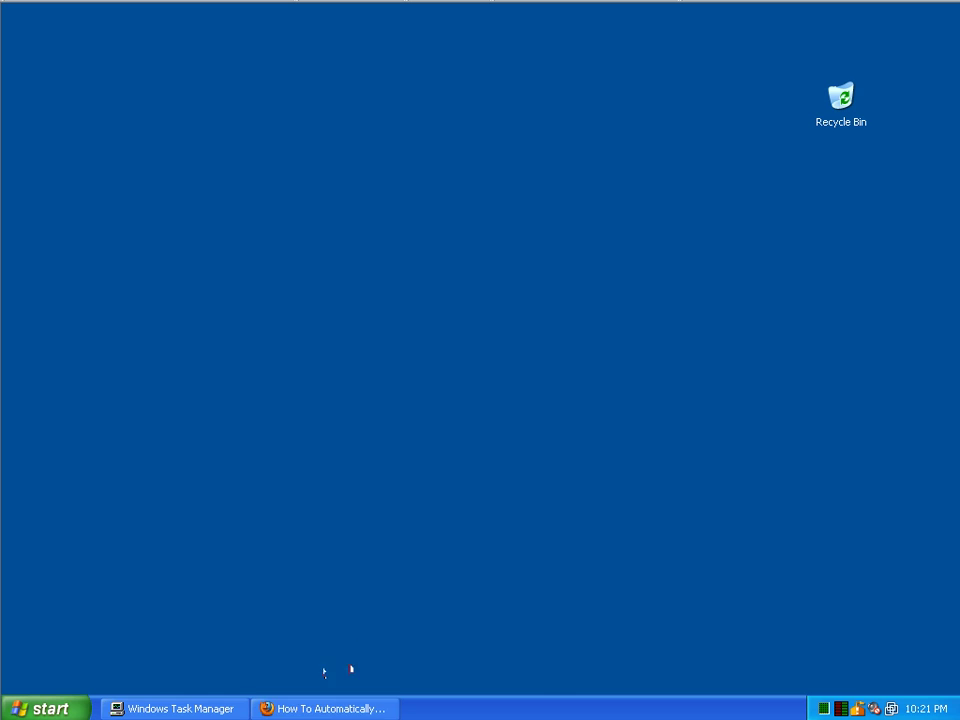